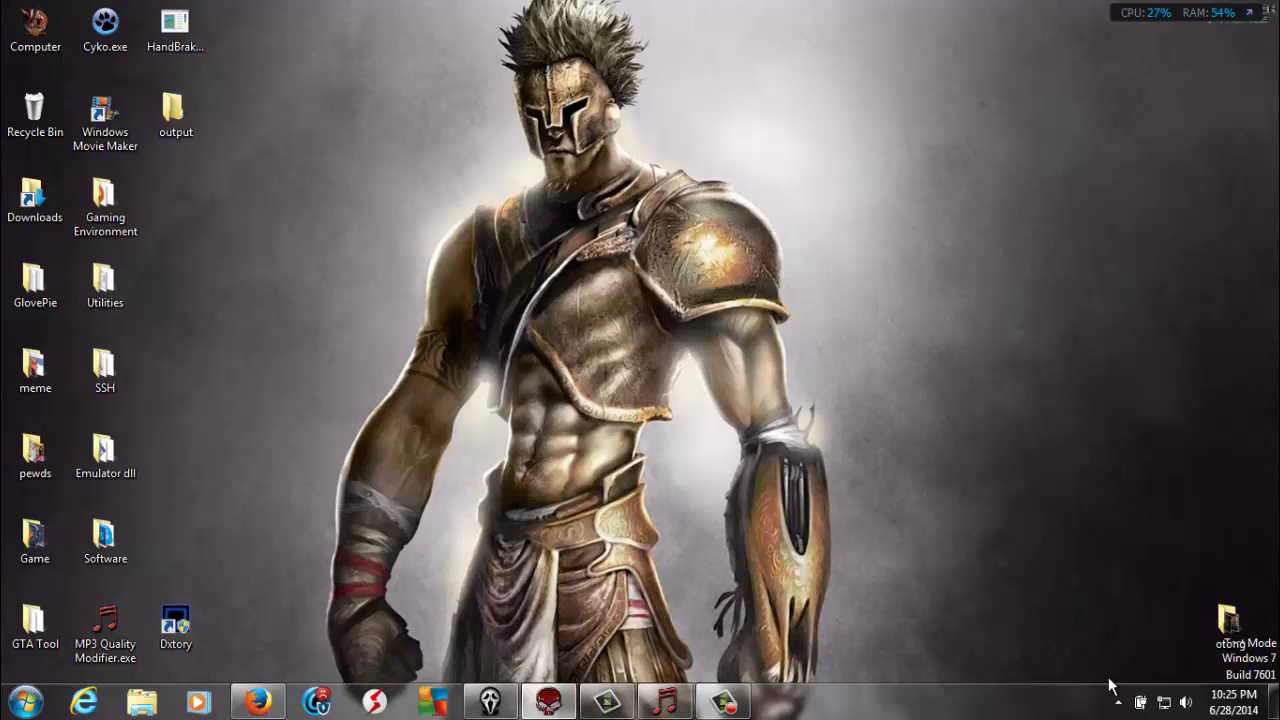
{"action": "left_click", "coordinate": [1139, 703]}
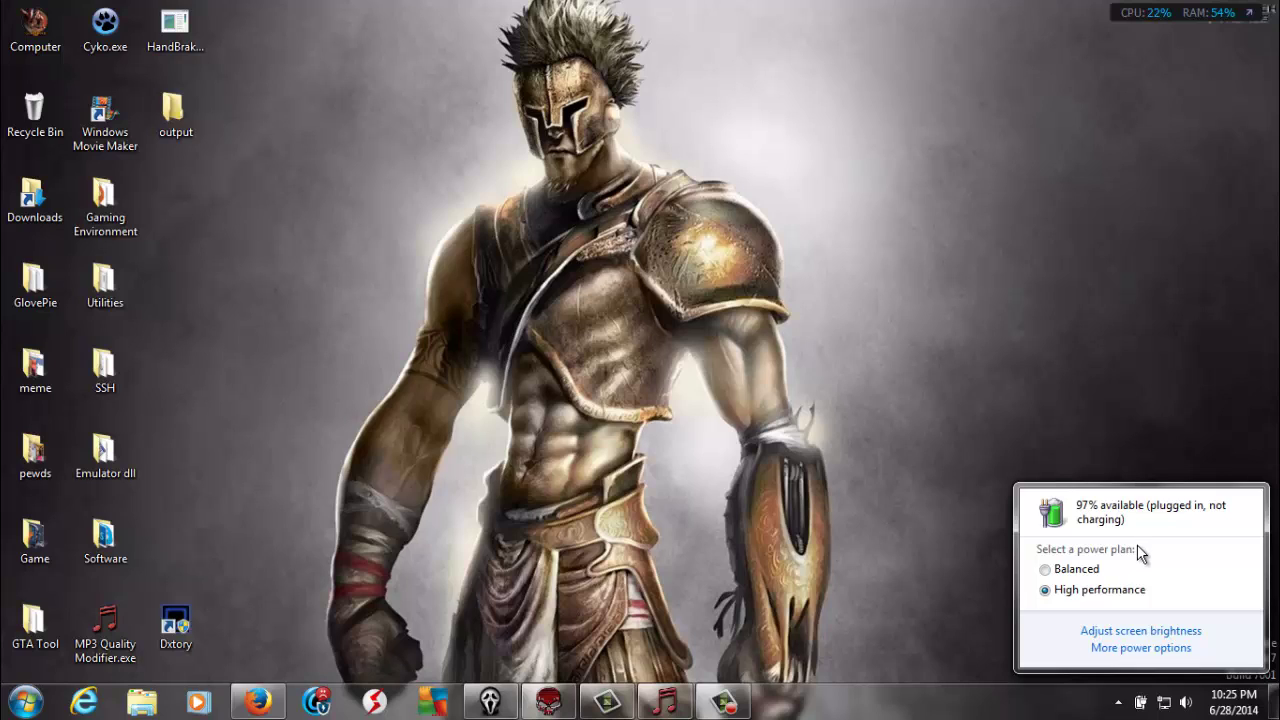
{"action": "left_click", "coordinate": [1092, 572]}
{"action": "left_click", "coordinate": [1100, 590]}
Step: Under More power options, make Balanced the active plan and open its Change plan settings page
{"action": "left_click", "coordinate": [1140, 648]}
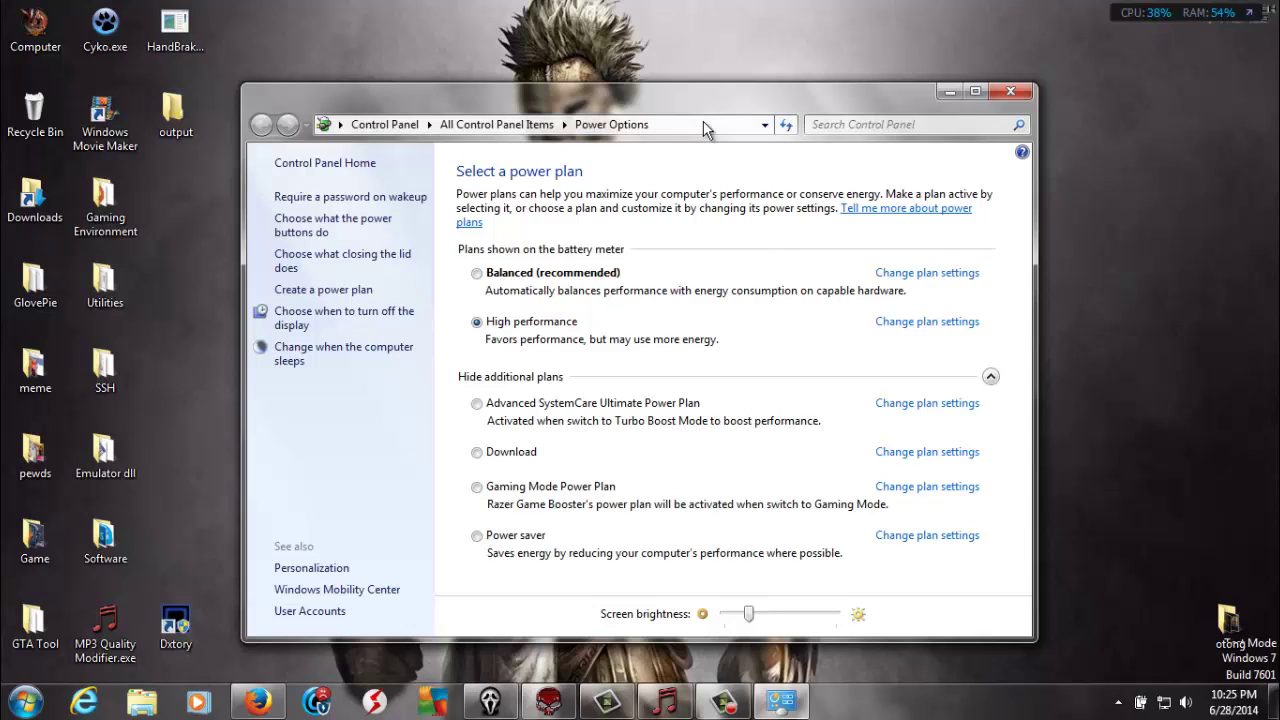
{"action": "left_click", "coordinate": [534, 281]}
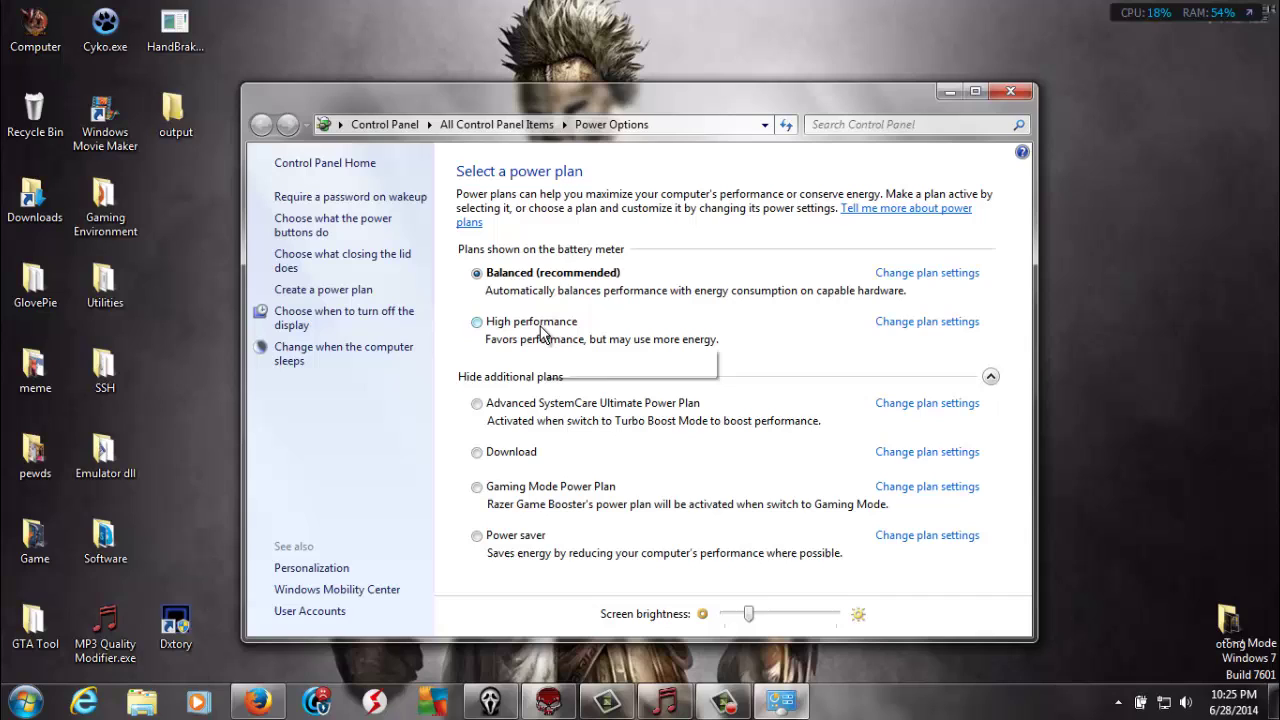
{"action": "left_click", "coordinate": [541, 333]}
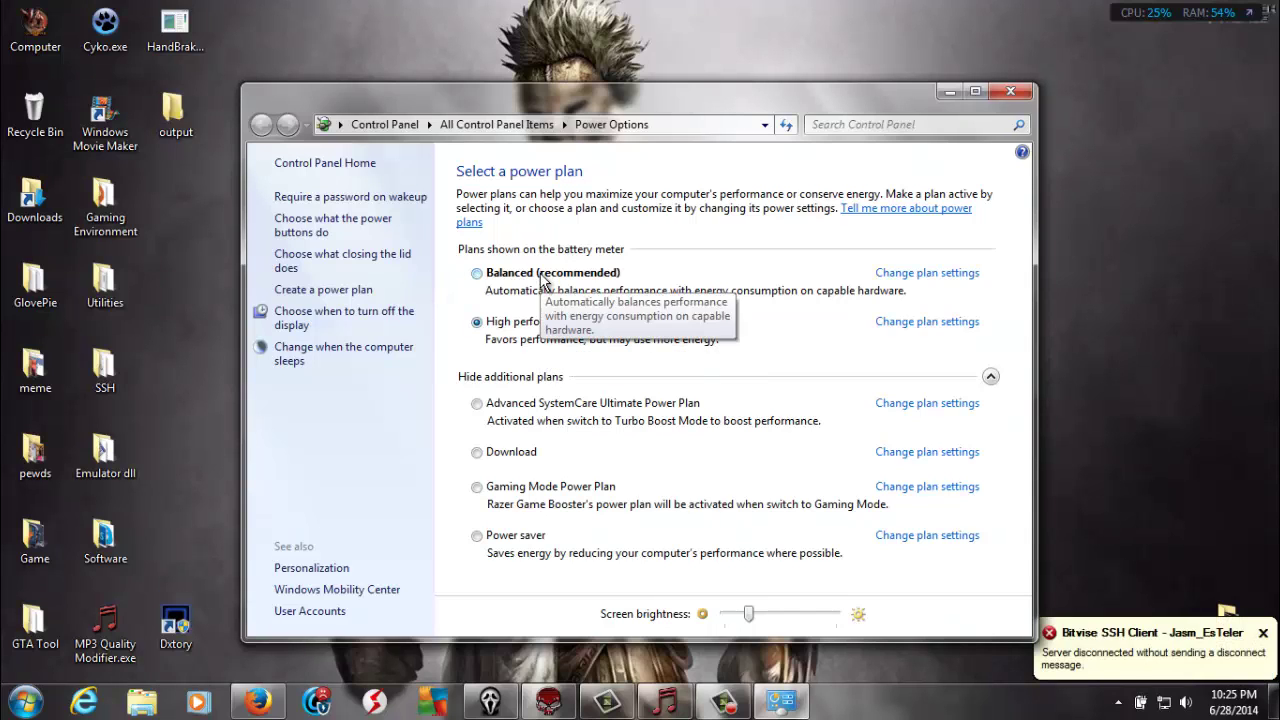
{"action": "mouse_move", "coordinate": [539, 283]}
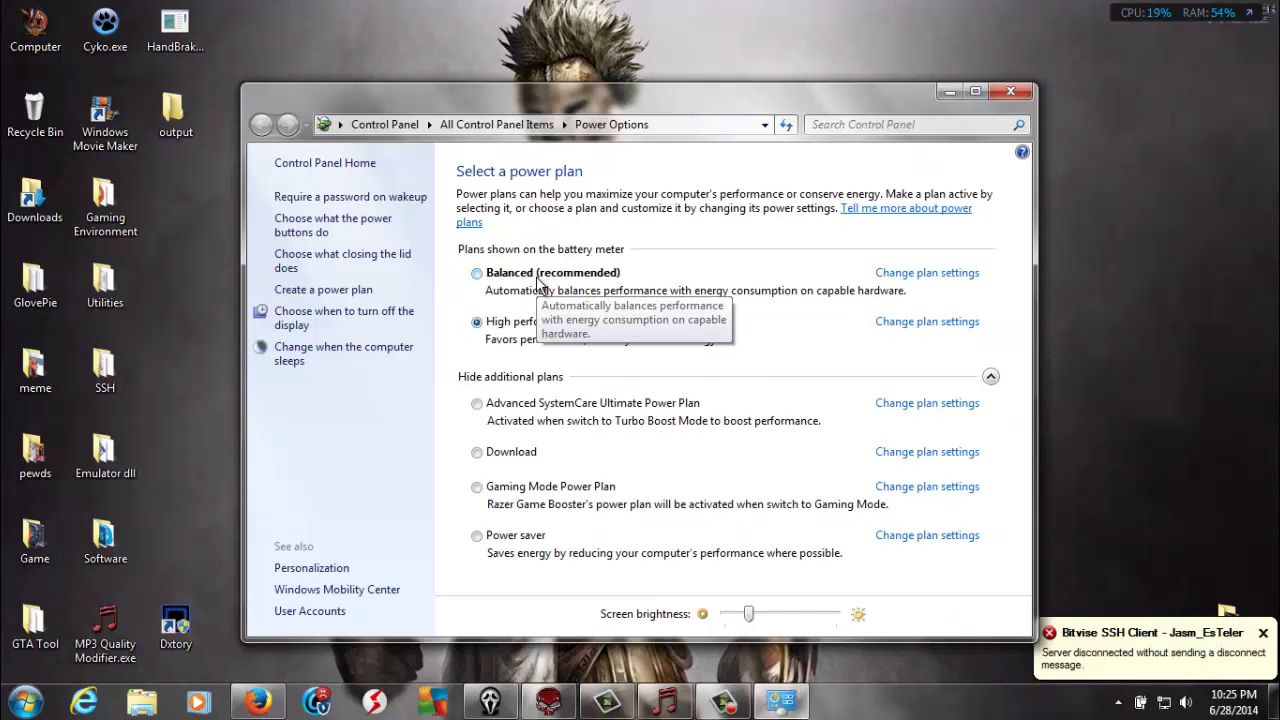
{"action": "left_click", "coordinate": [537, 283]}
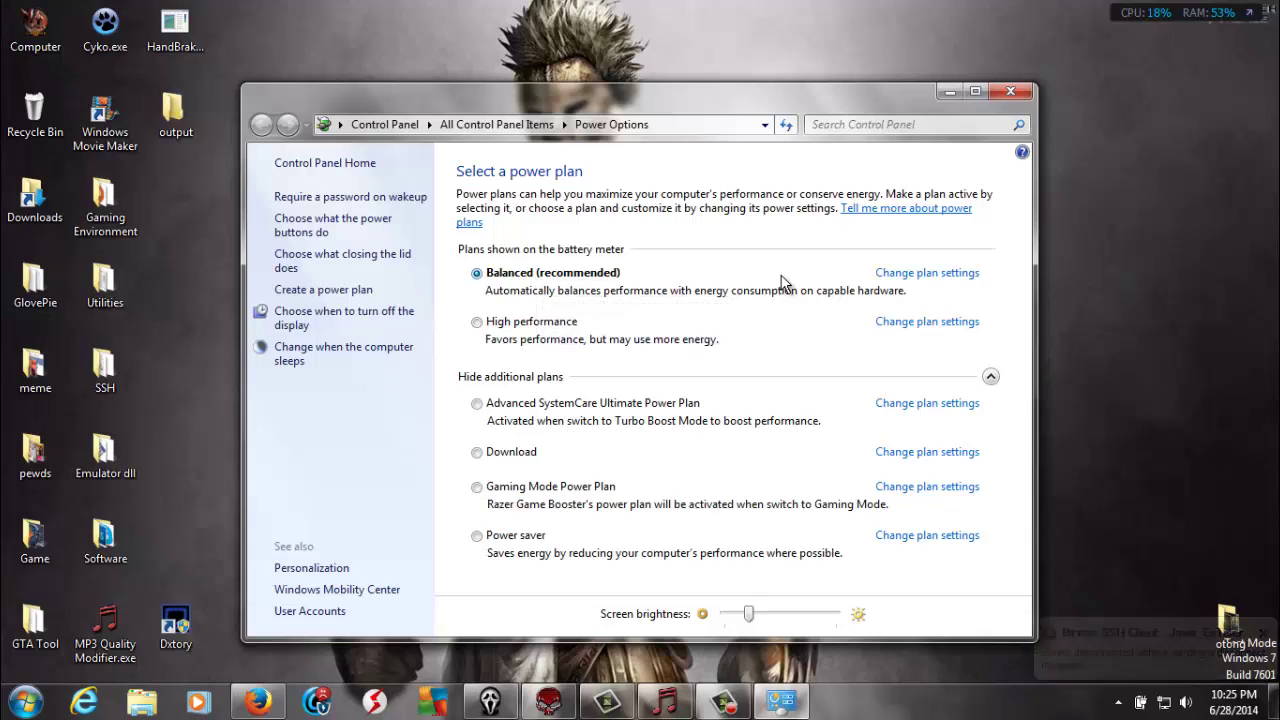
{"action": "left_click", "coordinate": [890, 275]}
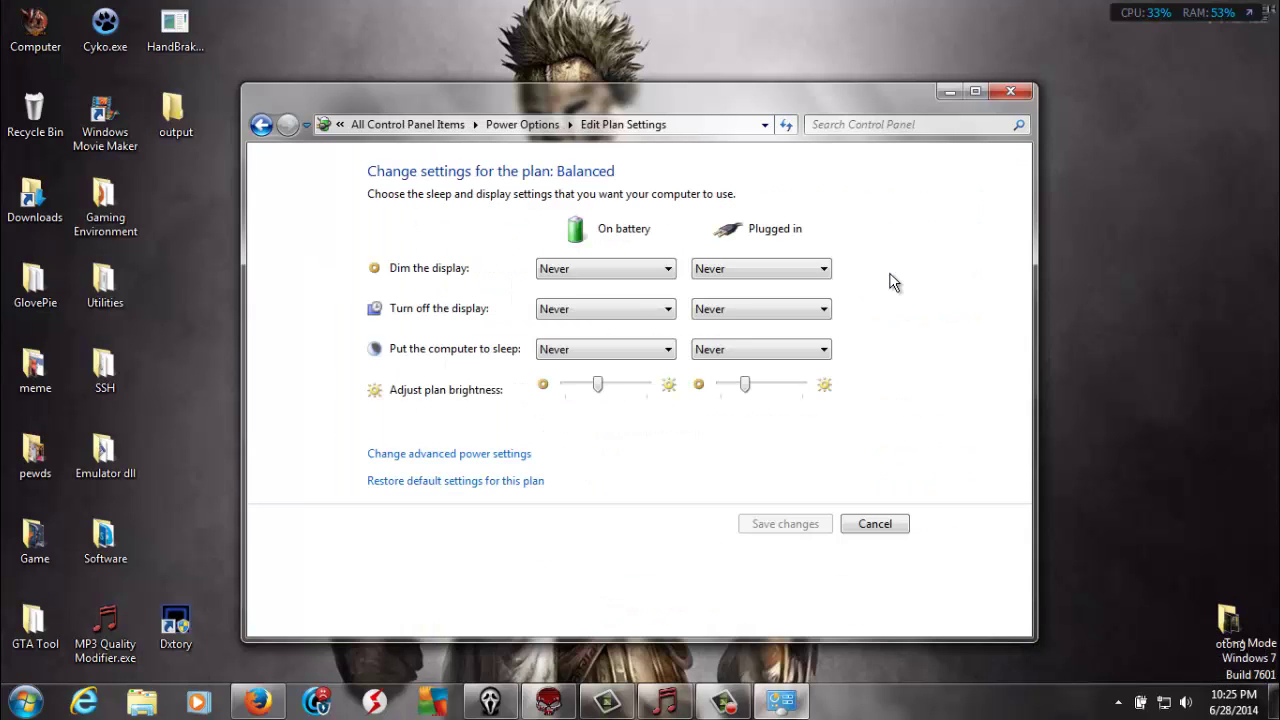
Step: In Balanced's advanced settings, expand Processor power management to show Maximum processor state at 100%
{"action": "left_click", "coordinate": [520, 456]}
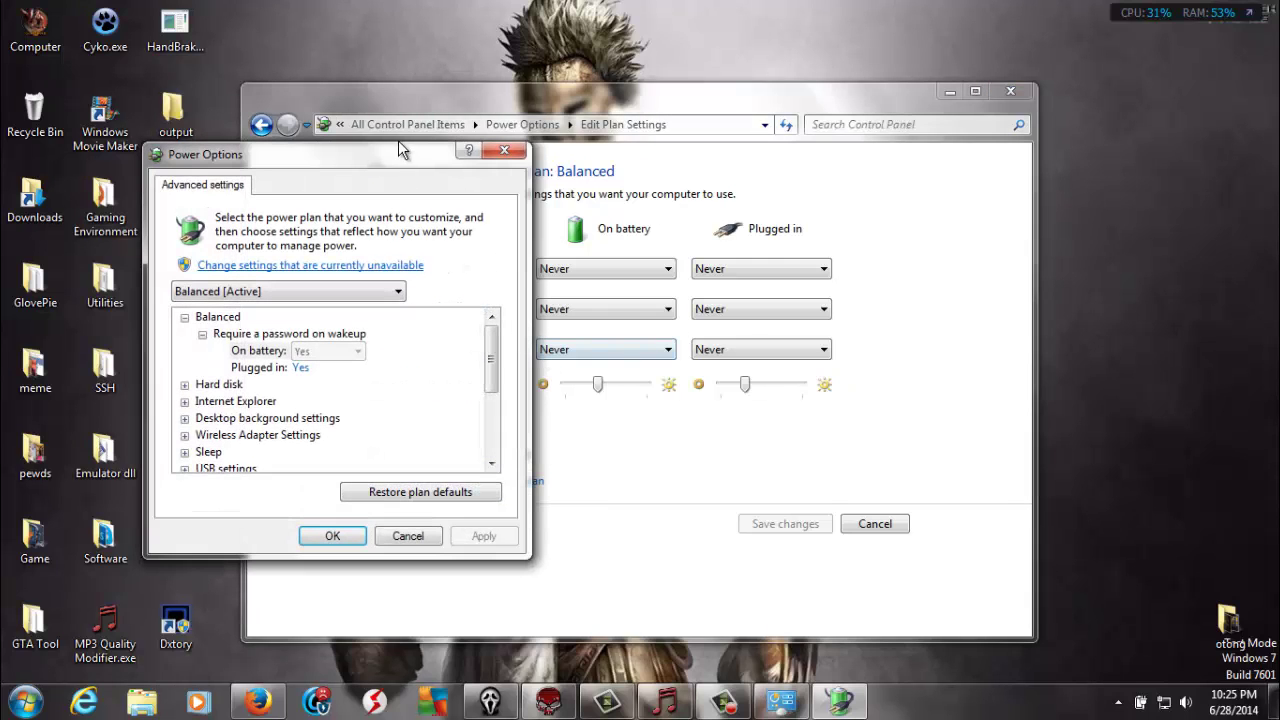
{"action": "left_click_drag", "start_coordinate": [413, 170], "coordinate": [735, 179]}
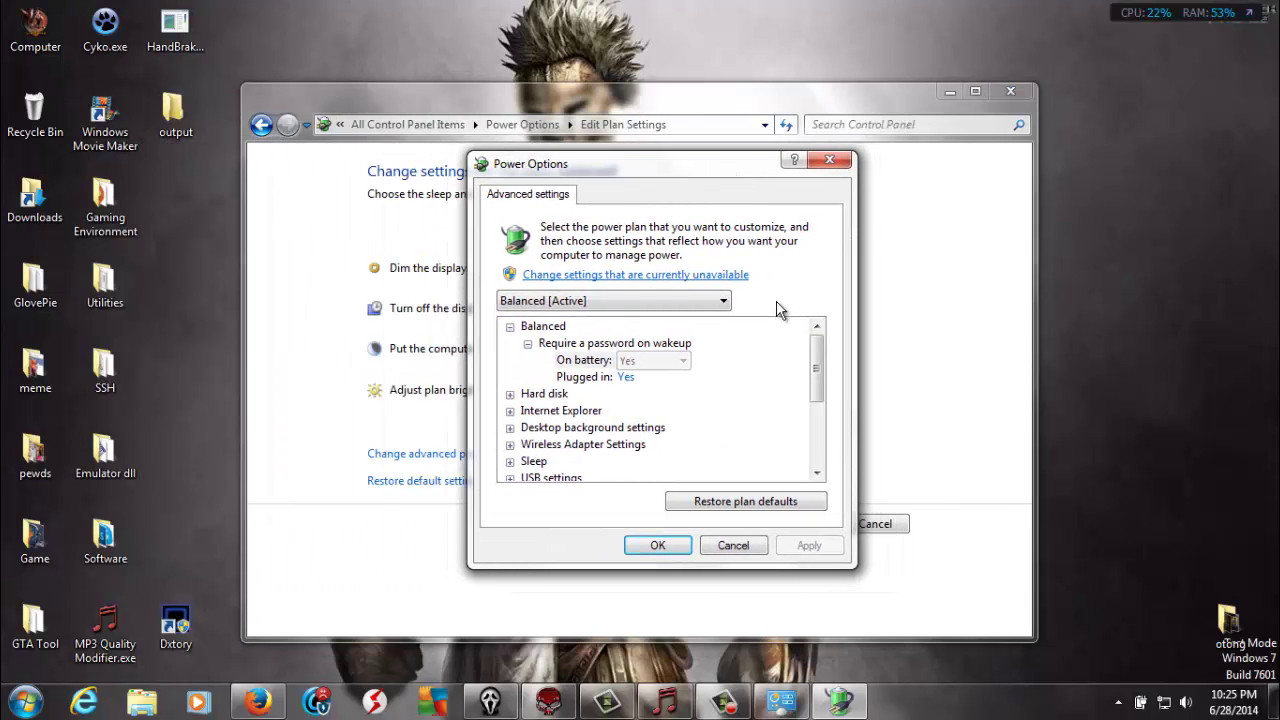
{"action": "left_click_drag", "start_coordinate": [821, 360], "coordinate": [821, 450]}
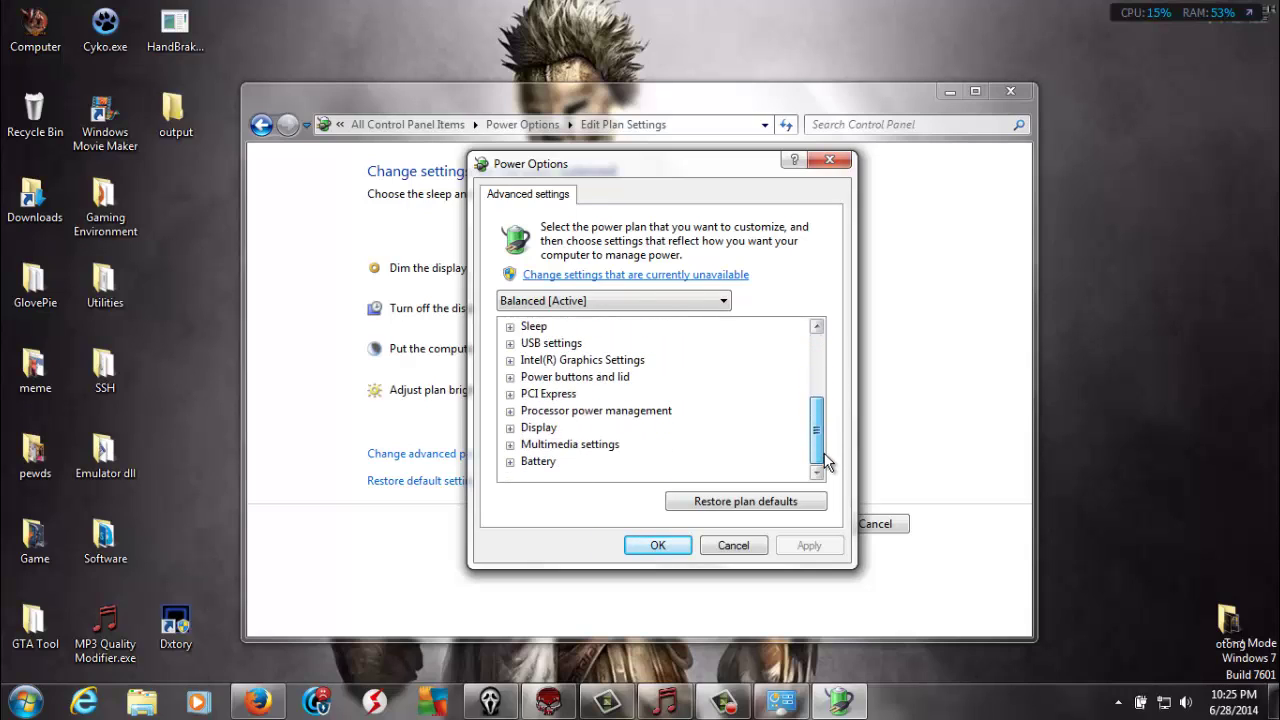
{"action": "left_click", "coordinate": [510, 411]}
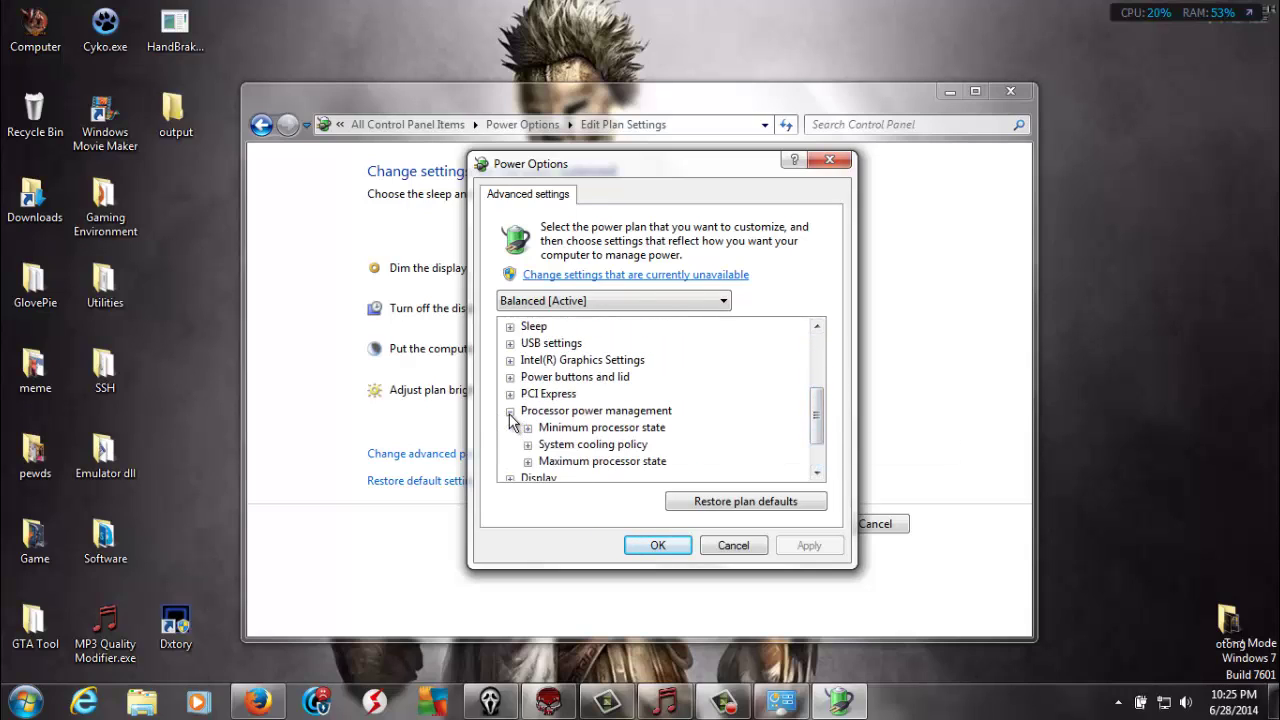
{"action": "left_click", "coordinate": [528, 463]}
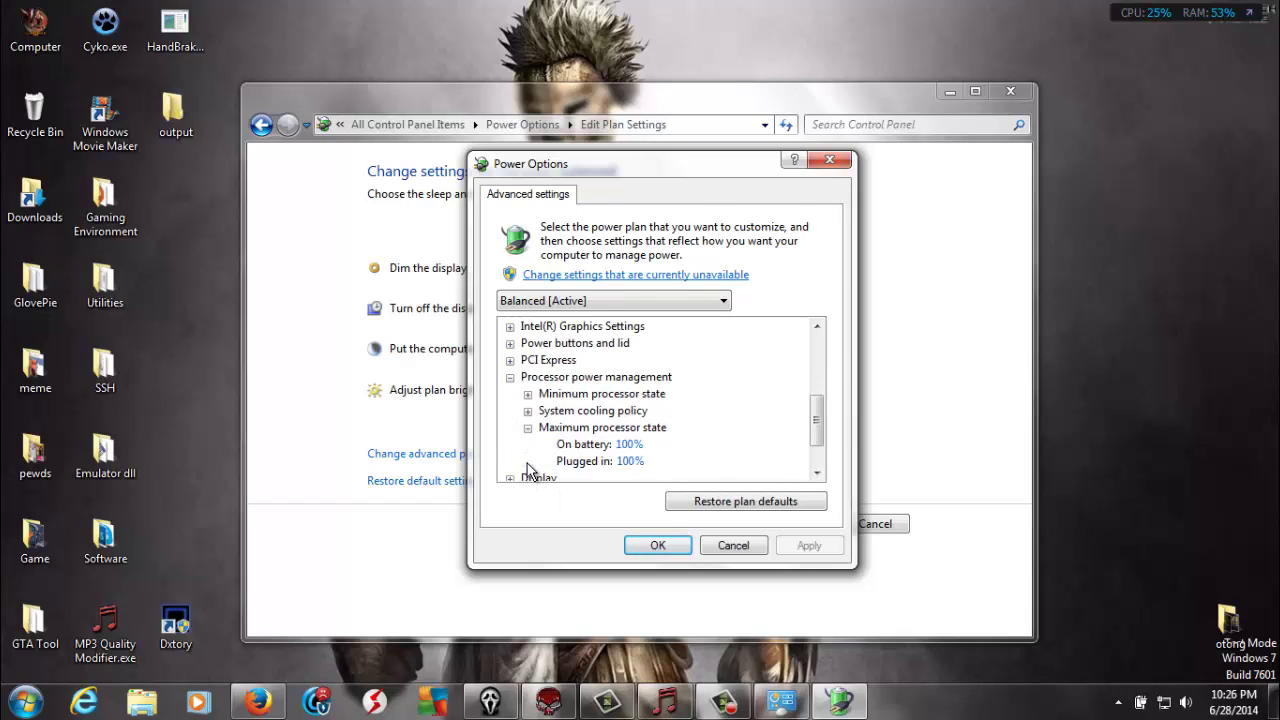
{"action": "left_click_drag", "start_coordinate": [816, 427], "coordinate": [817, 447]}
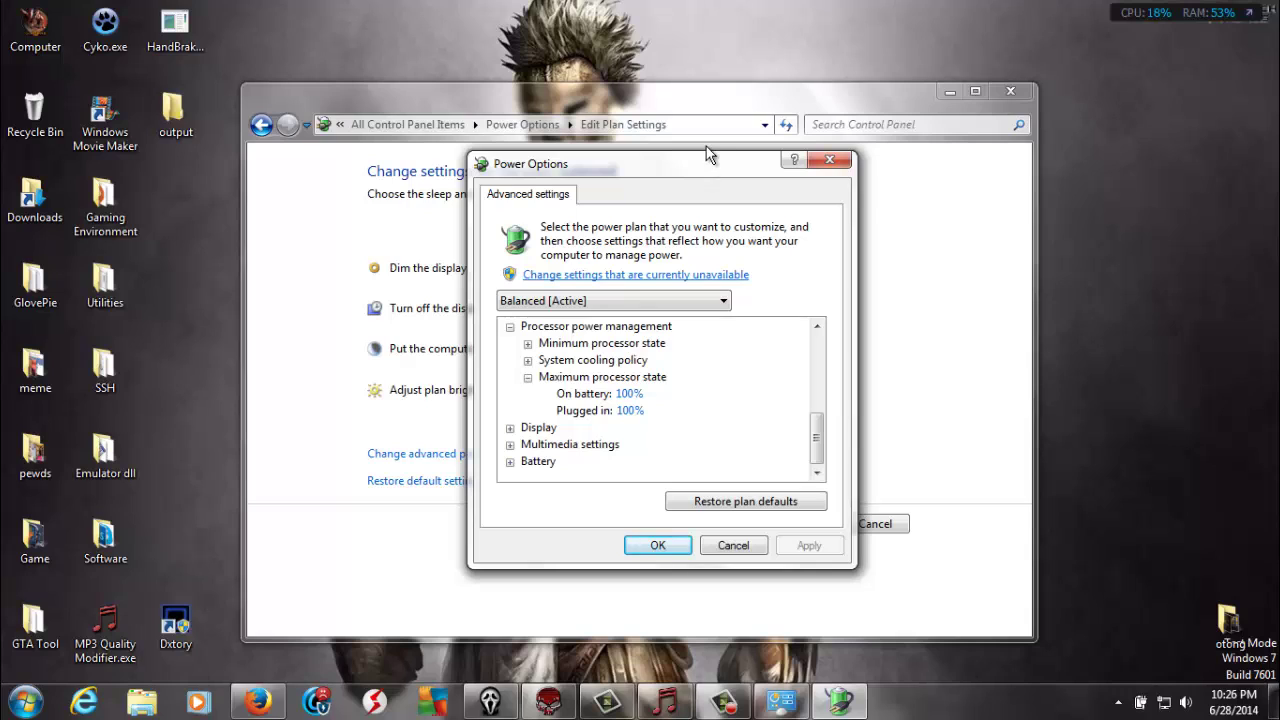
Step: Change the plugged-in Maximum processor state value to 80%, then apply and confirm with OK
{"action": "left_click", "coordinate": [627, 412]}
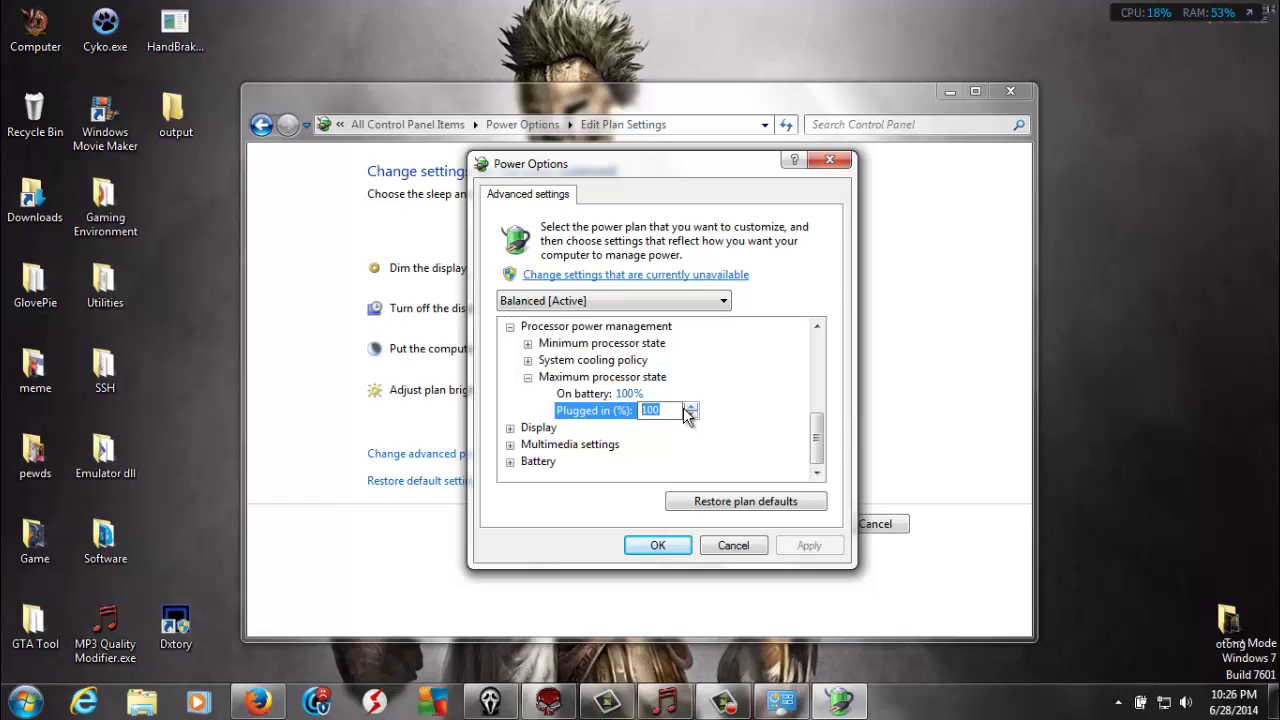
{"action": "type", "text": "99"}
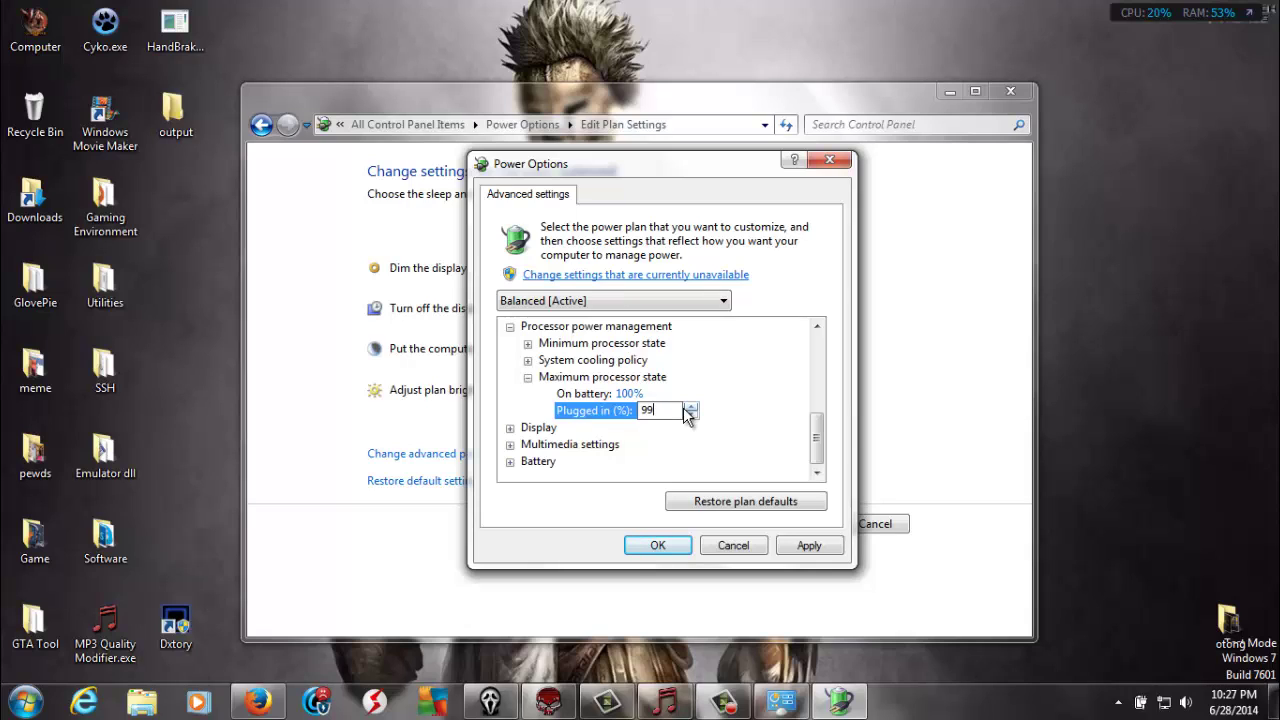
{"action": "key", "text": "BackSpace"}
{"action": "key", "text": "BackSpace"}
{"action": "type", "text": "80"}
{"action": "left_click", "coordinate": [800, 548]}
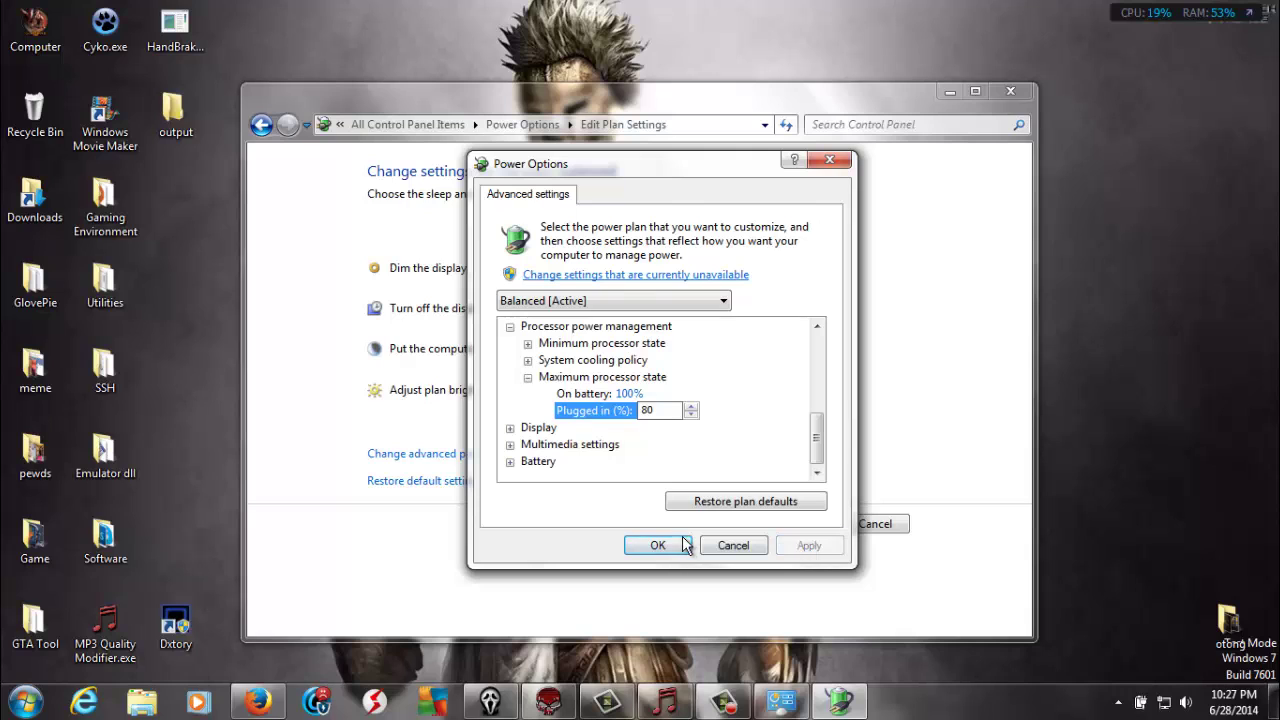
{"action": "left_click", "coordinate": [680, 545]}
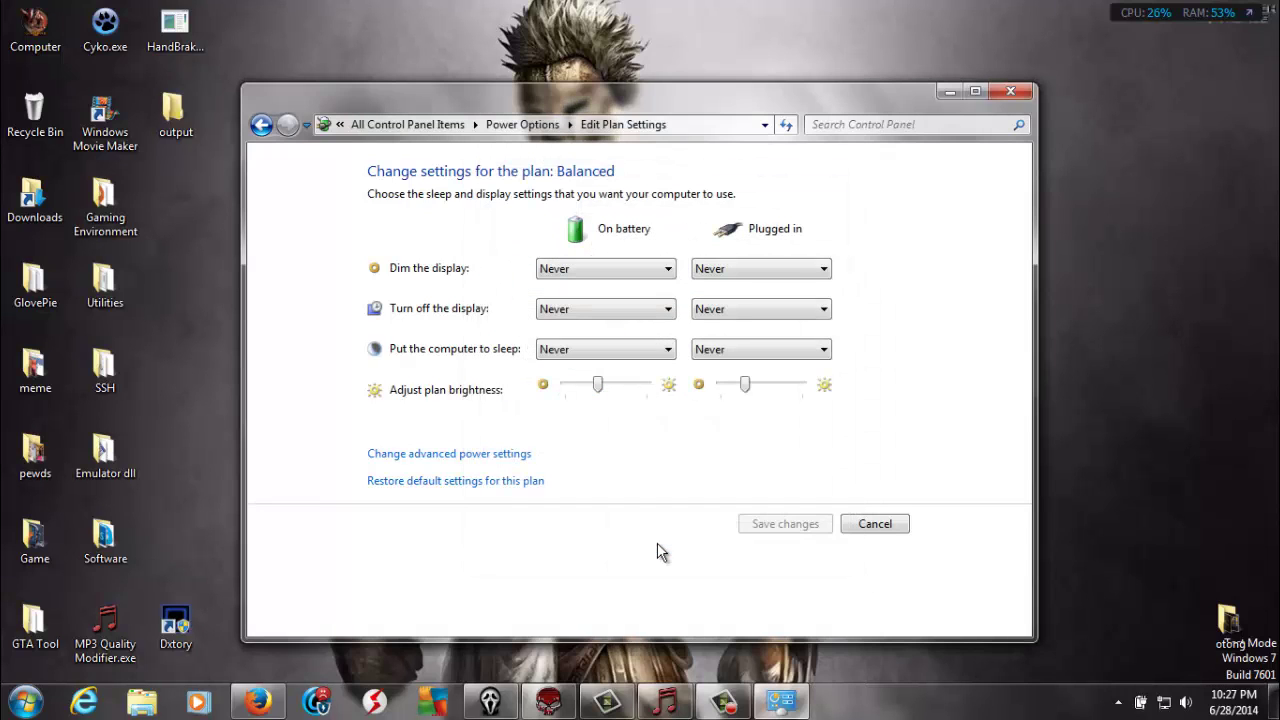
Step: Go back to Select a power plan and choose High performance, then Balanced again
{"action": "left_click", "coordinate": [262, 125]}
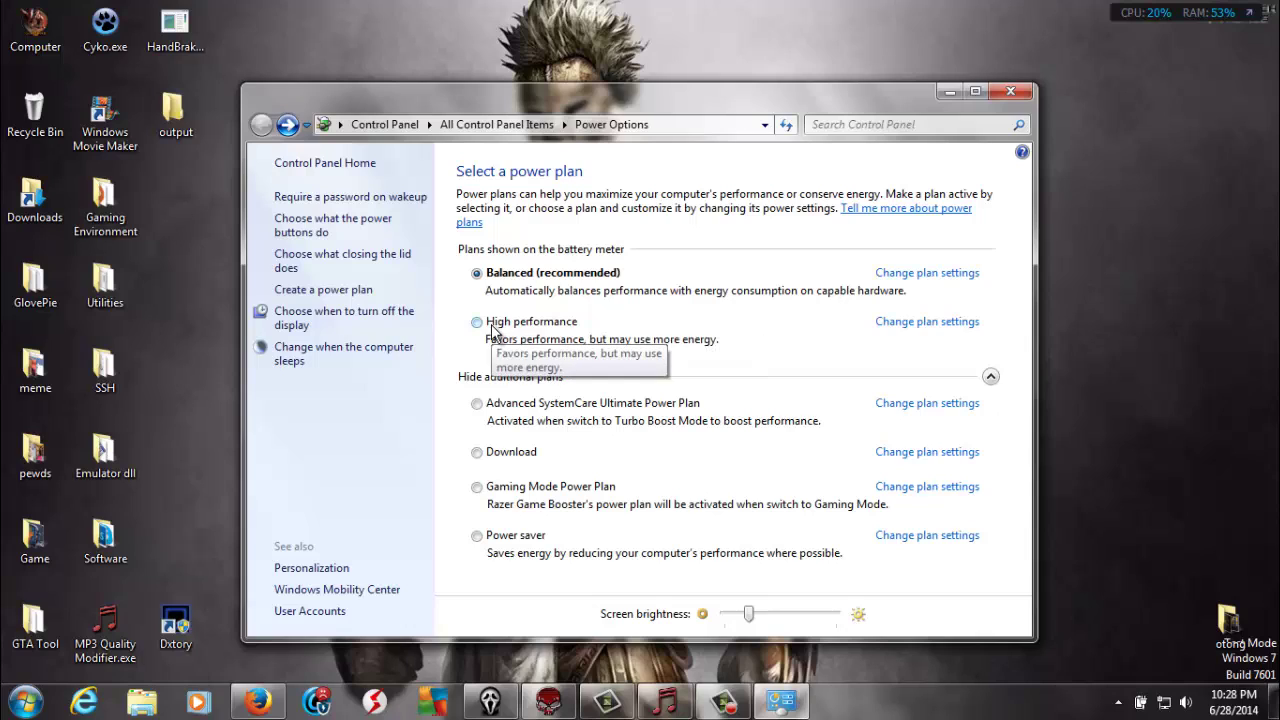
{"action": "left_click", "coordinate": [532, 323]}
{"action": "left_click", "coordinate": [533, 280]}
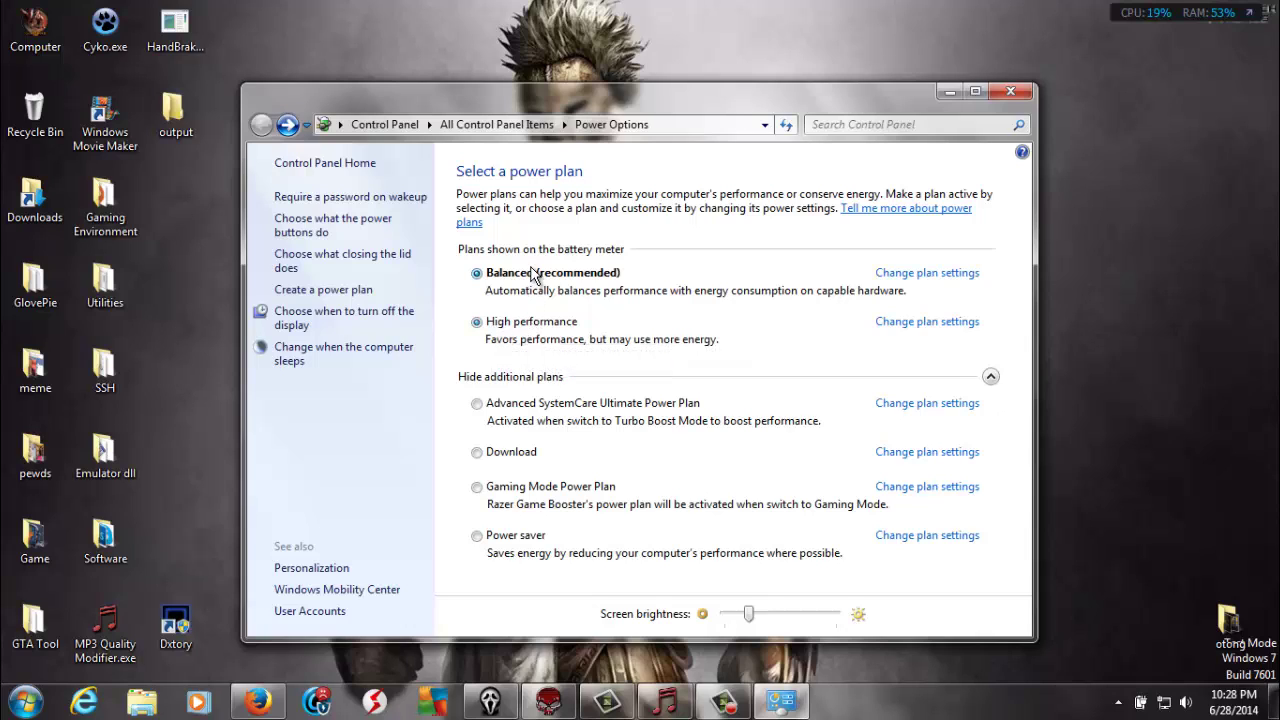